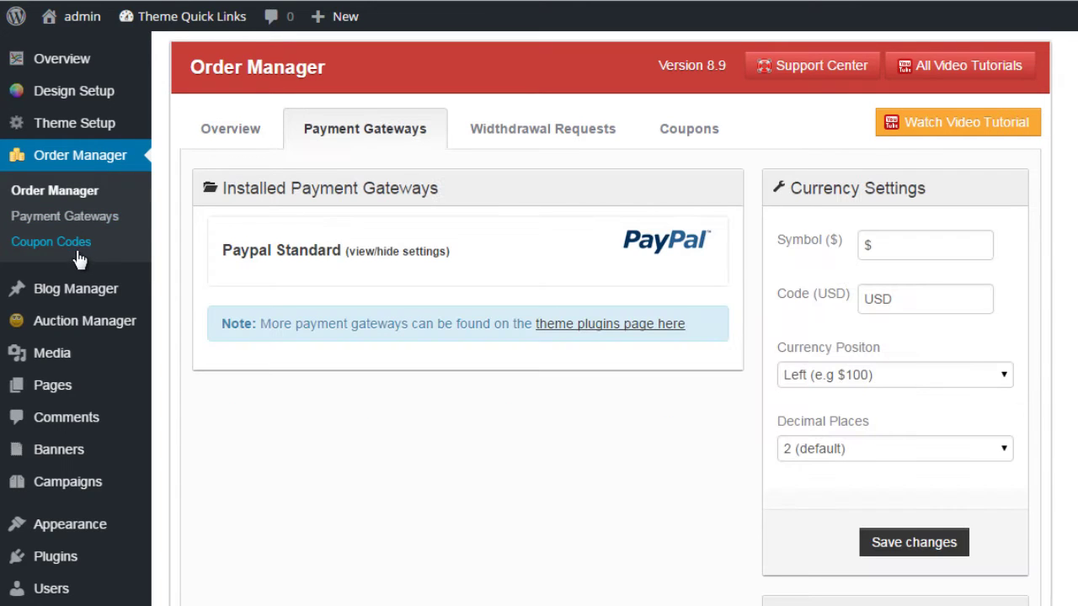
# Step through the Coupons, Overview, Payment Gateways, Withdrawal Requests and Coupons tabs in turn.
pyautogui.click(76, 255)
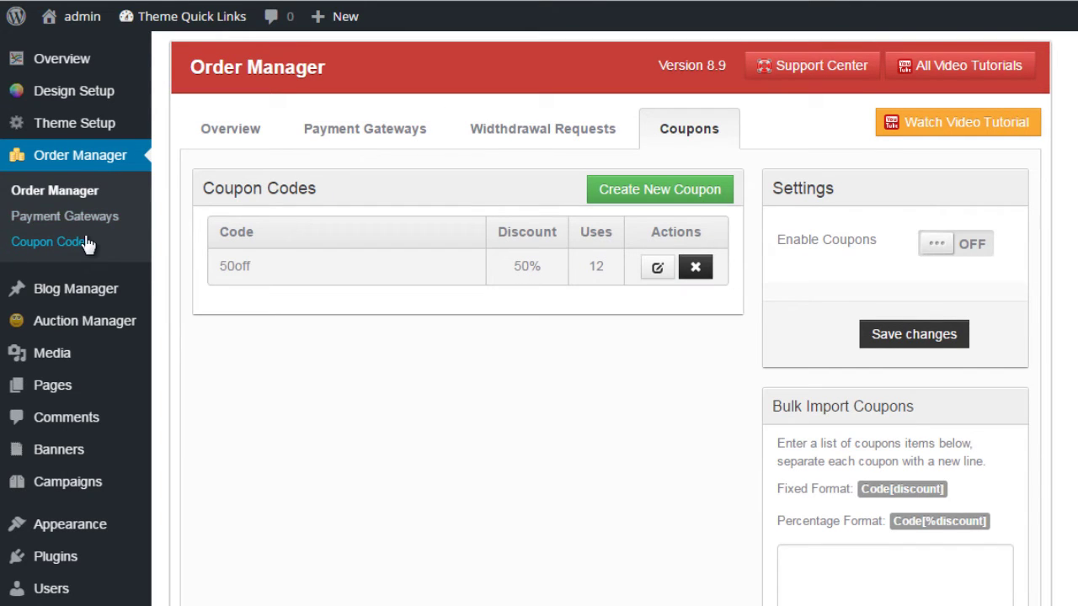
pyautogui.click(78, 193)
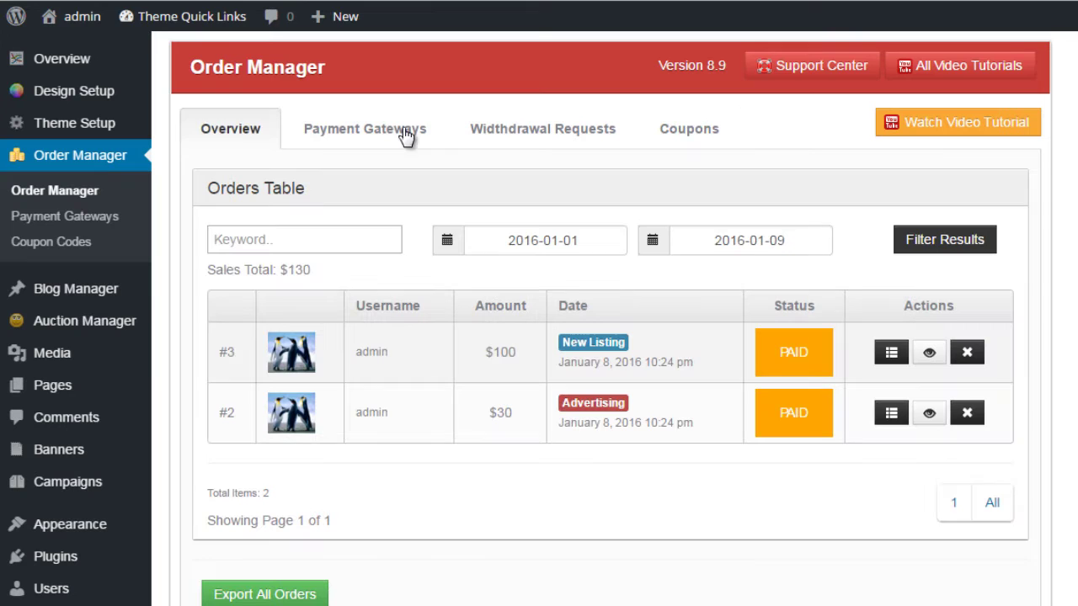
pyautogui.click(373, 135)
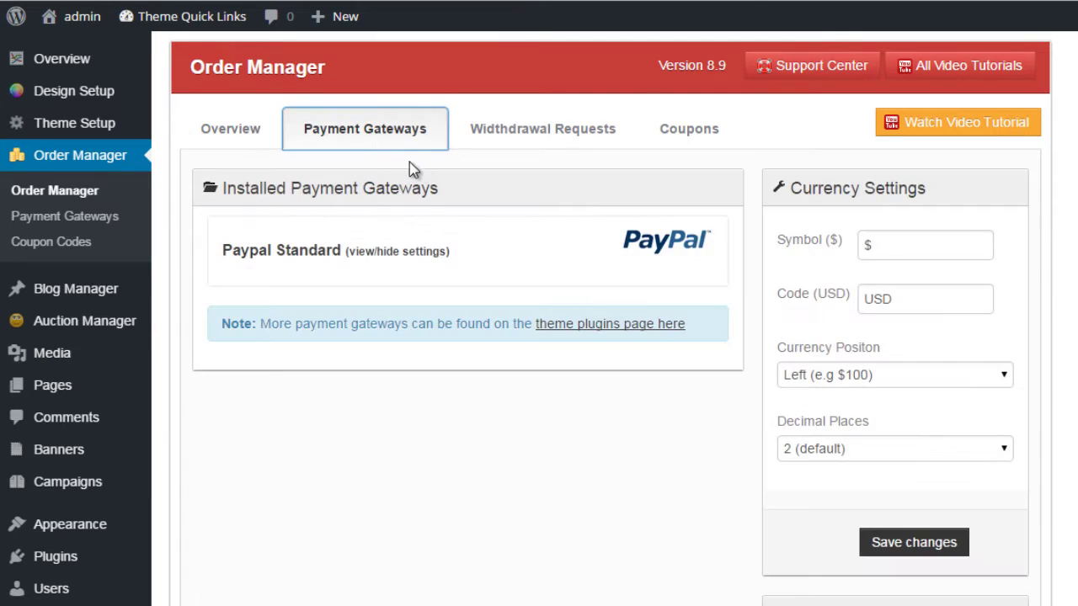
pyautogui.click(564, 139)
pyautogui.click(694, 139)
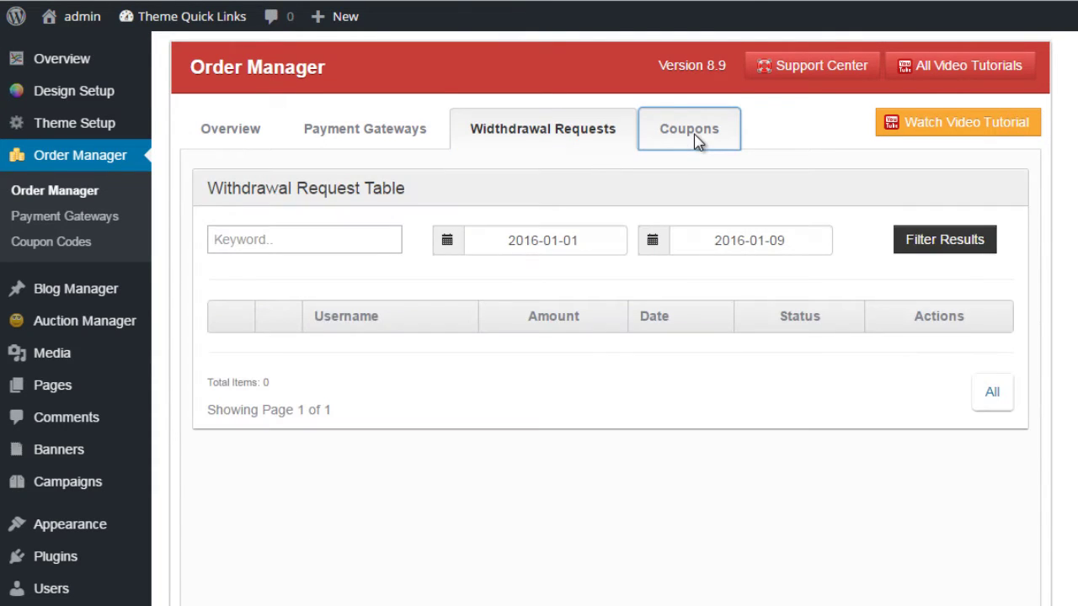
# Return to the Overview showing two paid orders, $100 and $30, totalling $130.
pyautogui.click(236, 144)
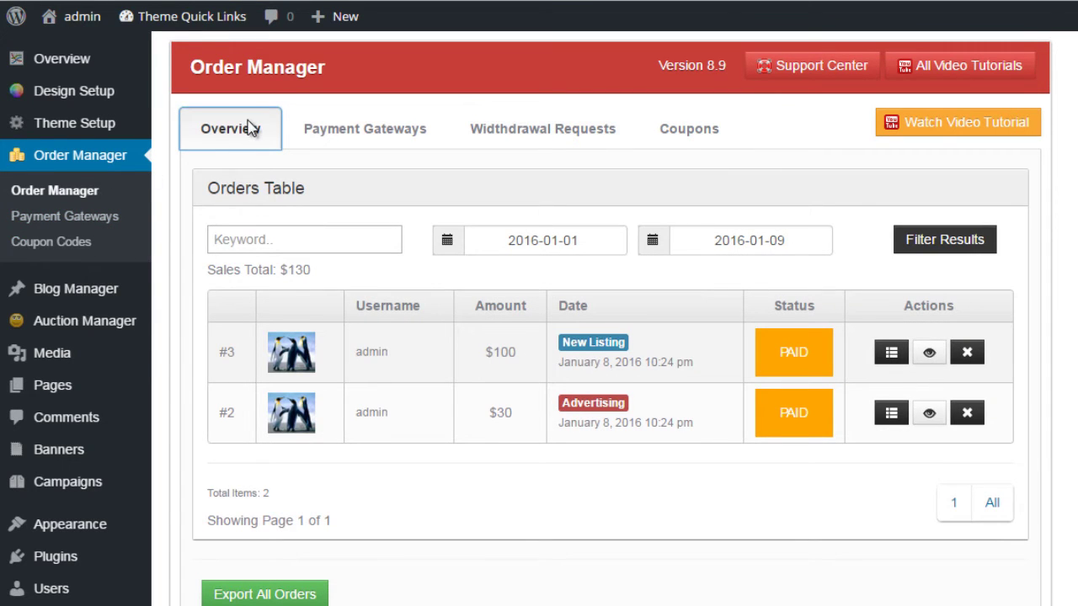
pyautogui.click(307, 164)
pyautogui.click(258, 133)
pyautogui.click(365, 197)
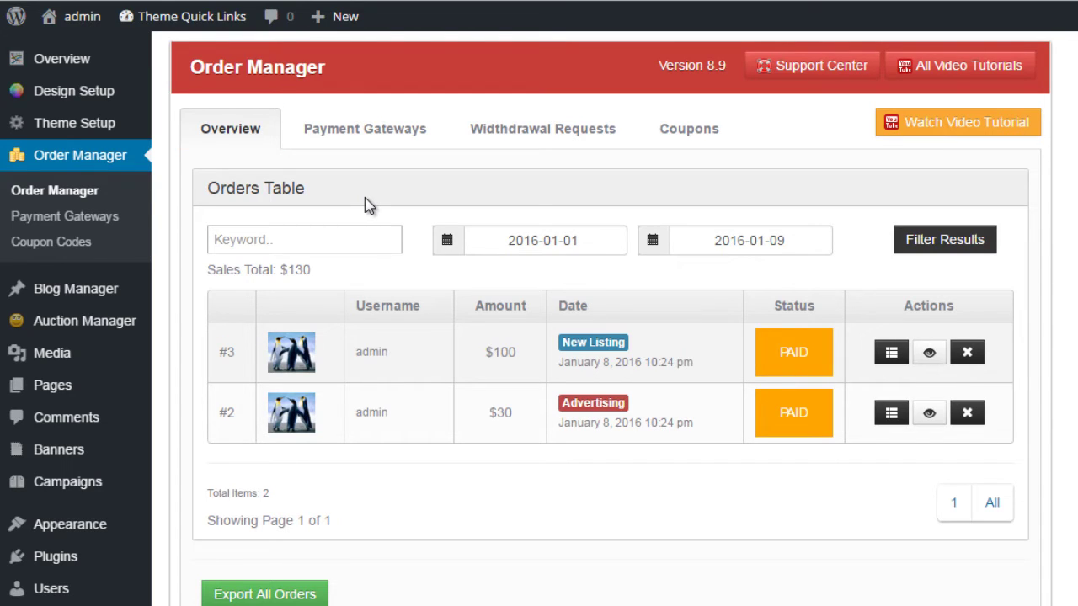
pyautogui.click(321, 237)
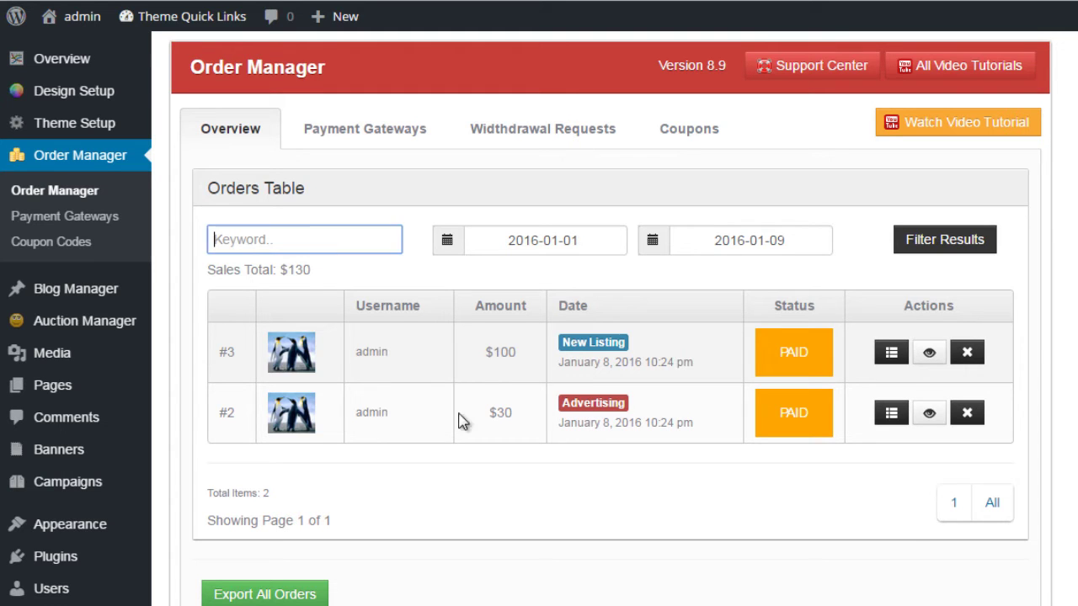
pyautogui.click(499, 486)
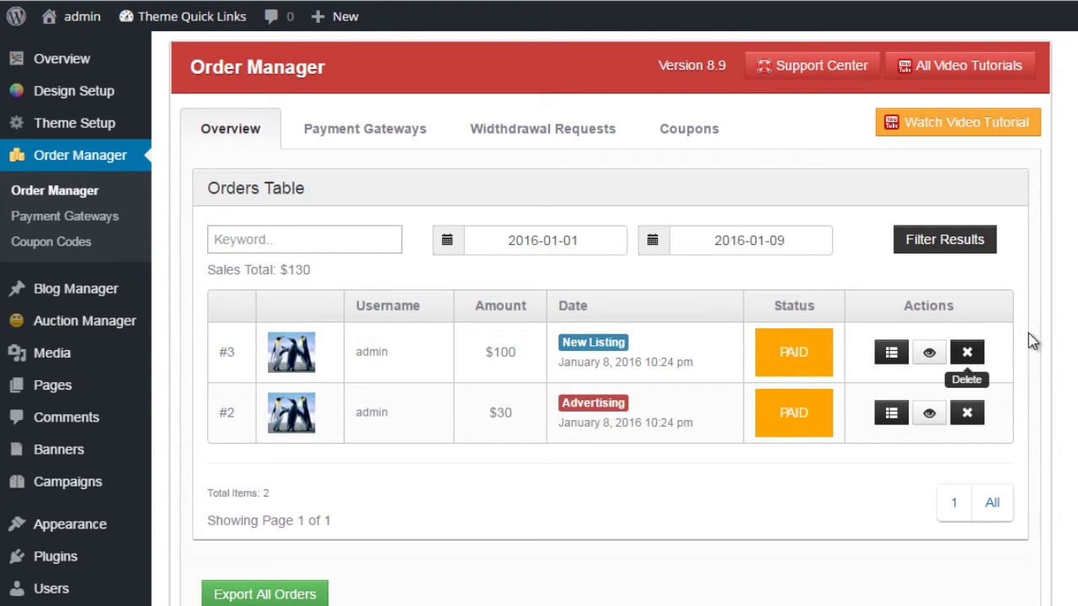
pyautogui.click(269, 242)
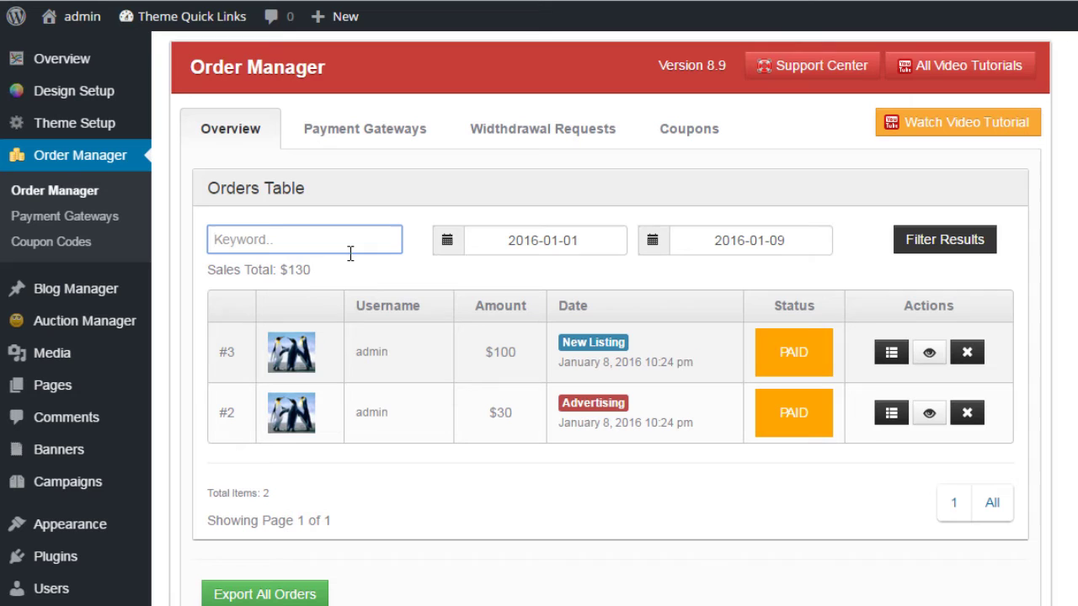
# Dismiss the start-date calendar unchanged, browse the Orders Table, then show Payment Gateways with PayPal Standard and USD.
pyautogui.click(453, 244)
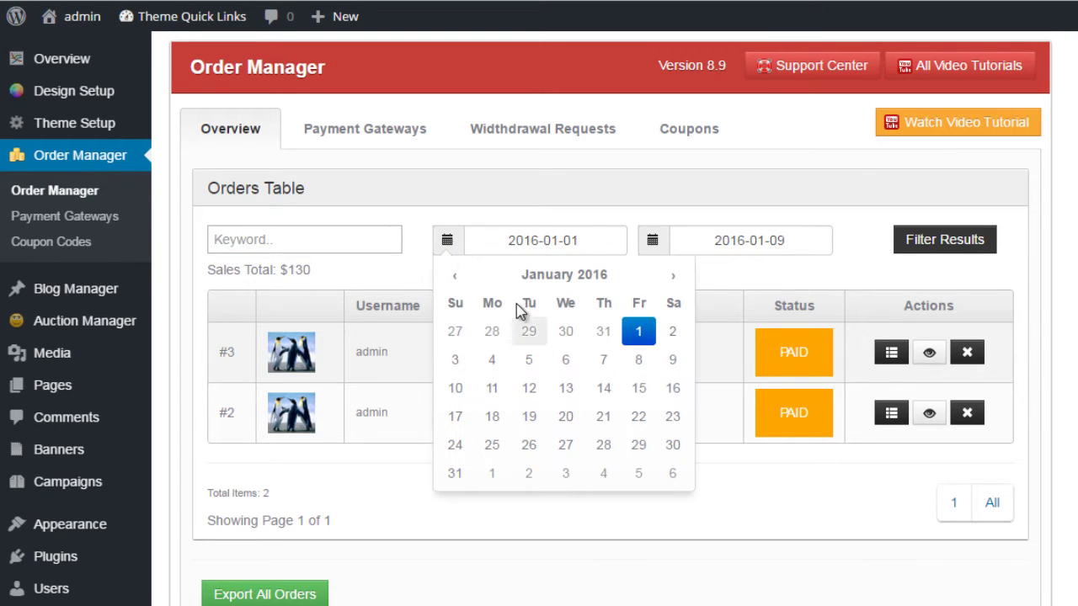
pyautogui.click(593, 218)
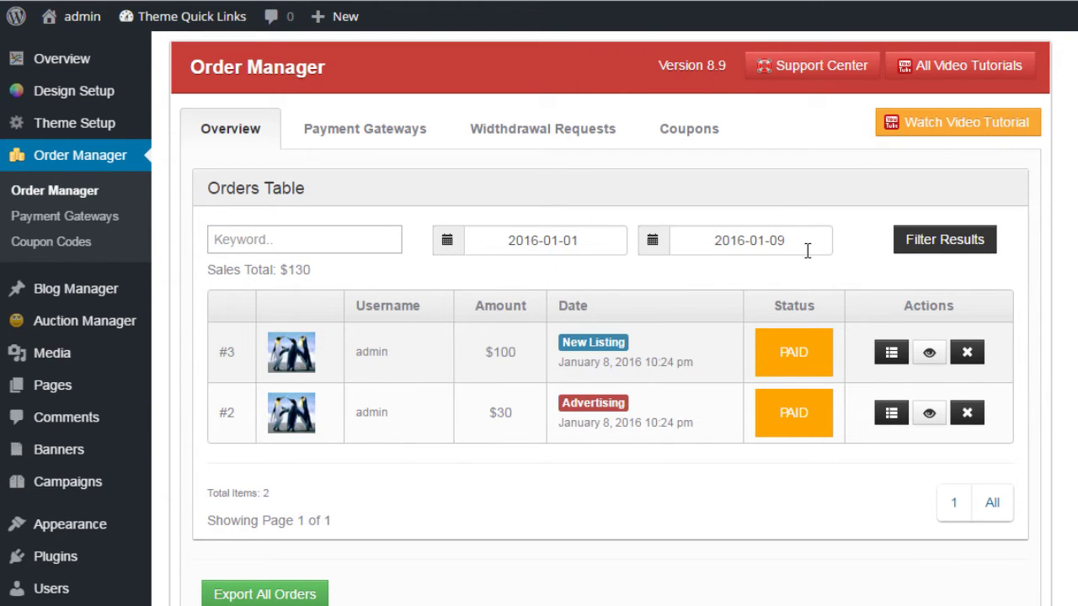
pyautogui.scroll(-1, 627, 458)
pyautogui.scroll(-1, 308, 473)
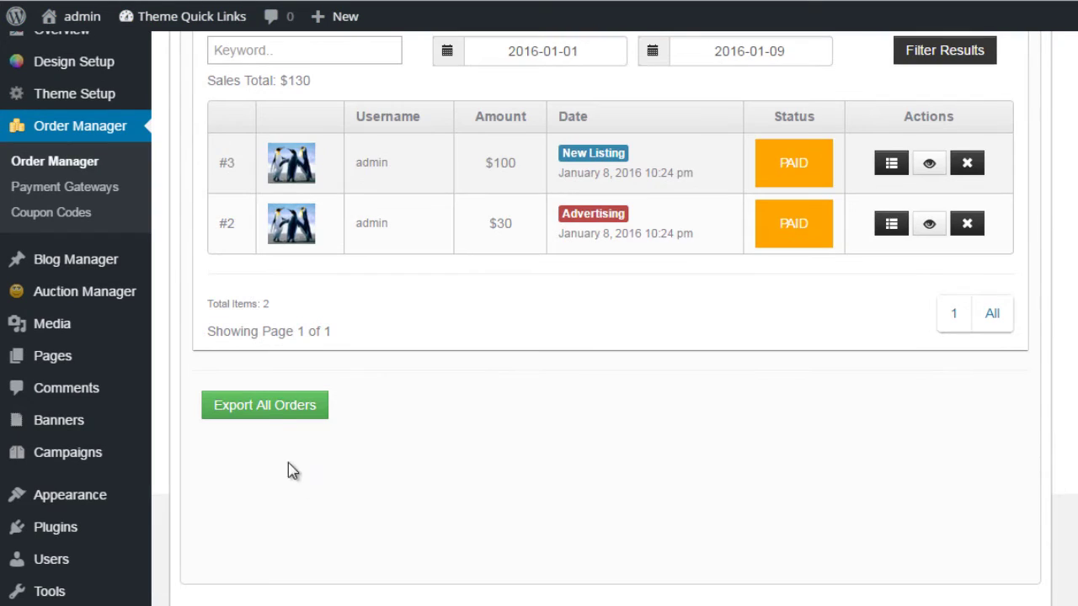
pyautogui.scroll(2, 314, 423)
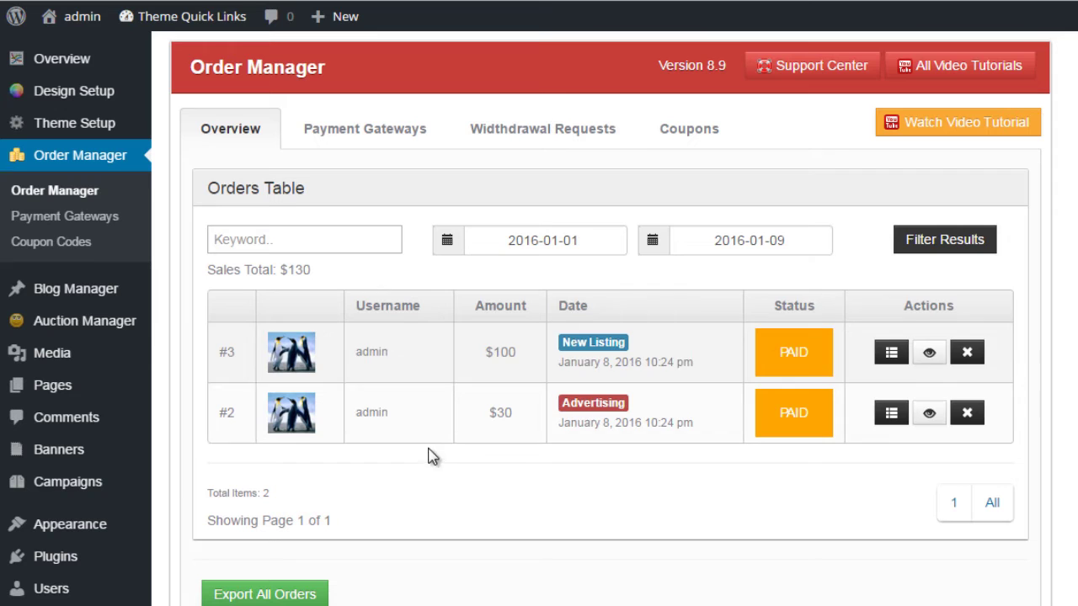
pyautogui.click(358, 152)
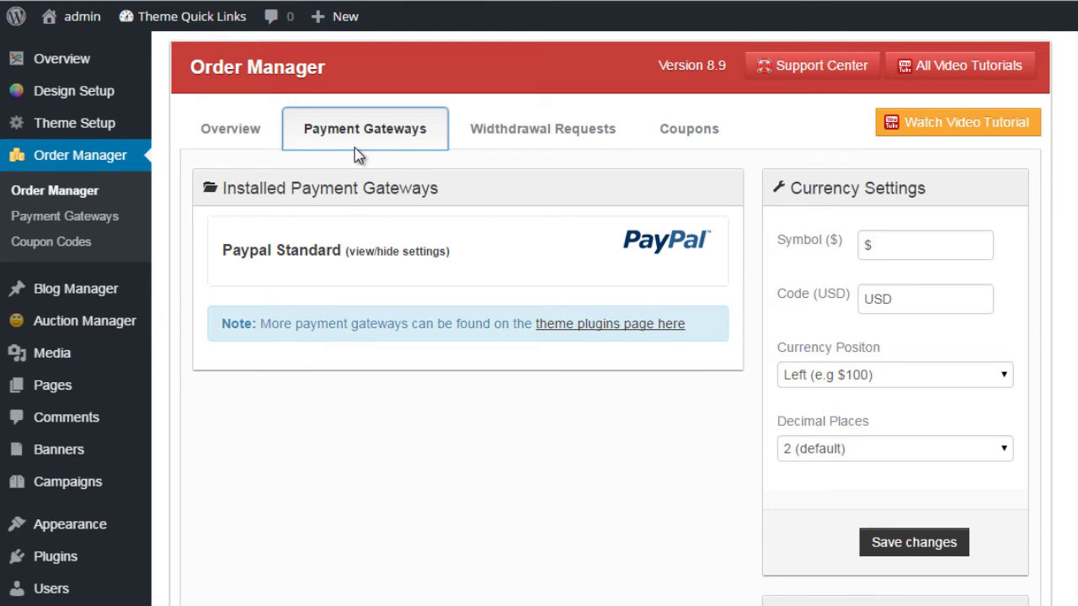
# Expand the PayPal Standard gateway settings, review them, and collapse them again.
pyautogui.click(431, 422)
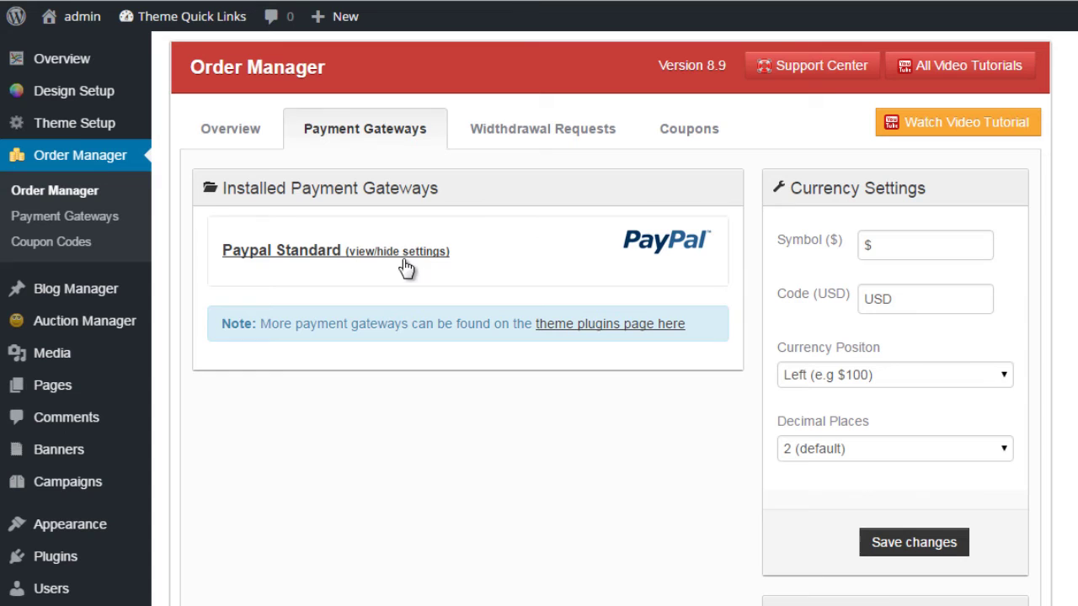
pyautogui.click(413, 252)
pyautogui.scroll(-2, 396, 265)
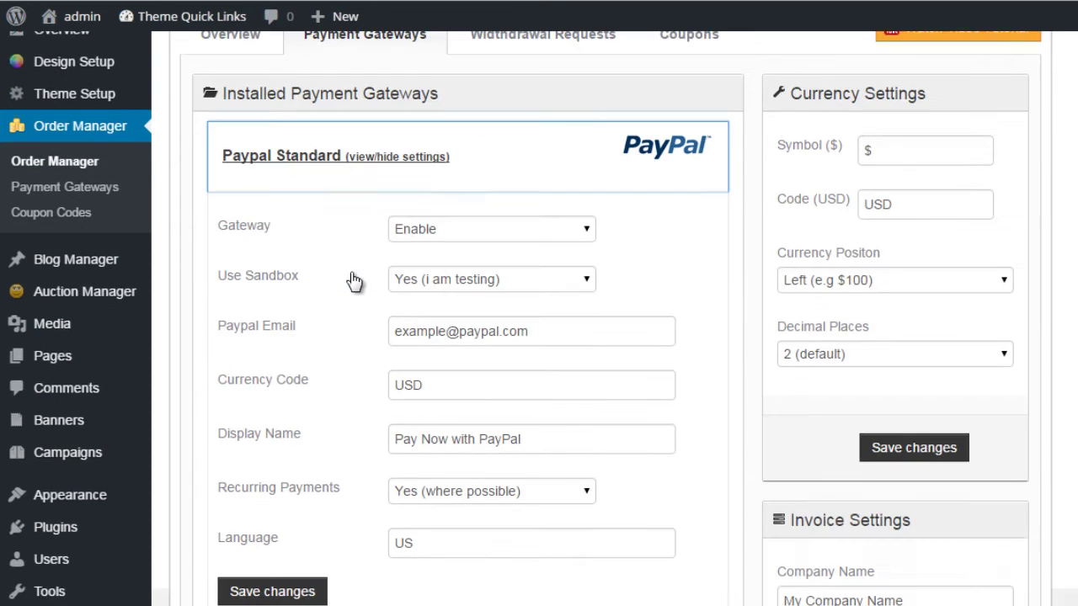
pyautogui.scroll(2, 404, 282)
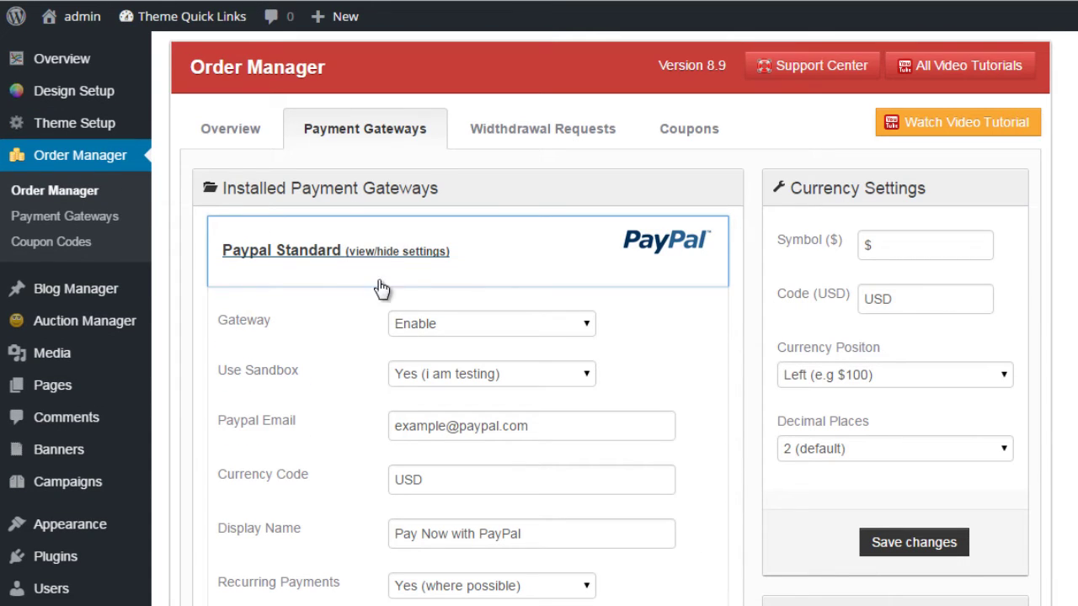
pyautogui.click(352, 266)
# Re-expand and review the PayPal Standard settings twice more, ending collapsed.
pyautogui.click(352, 285)
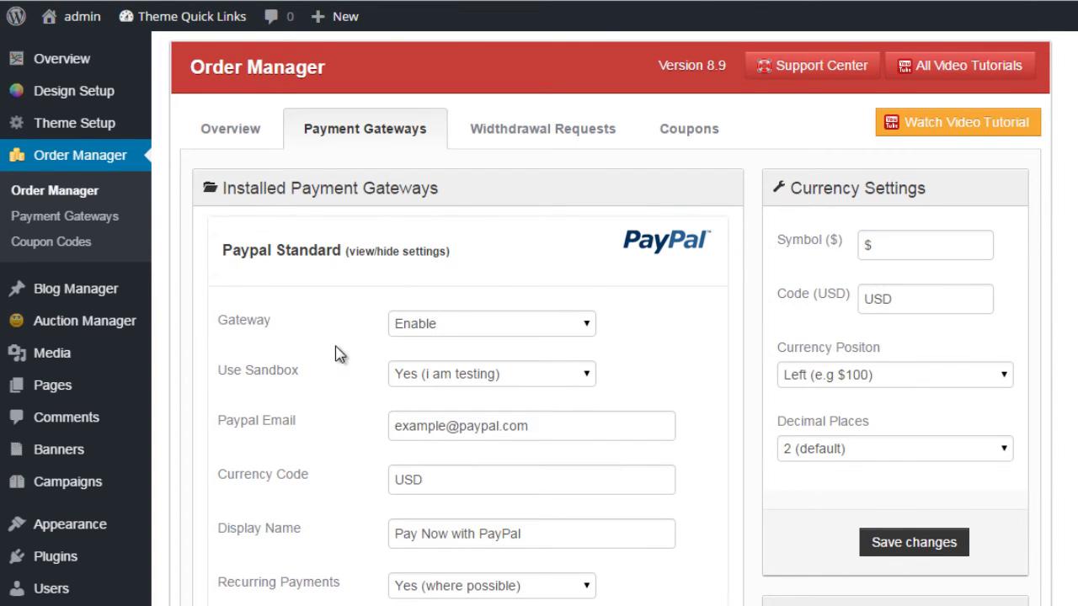
pyautogui.scroll(-1, 337, 355)
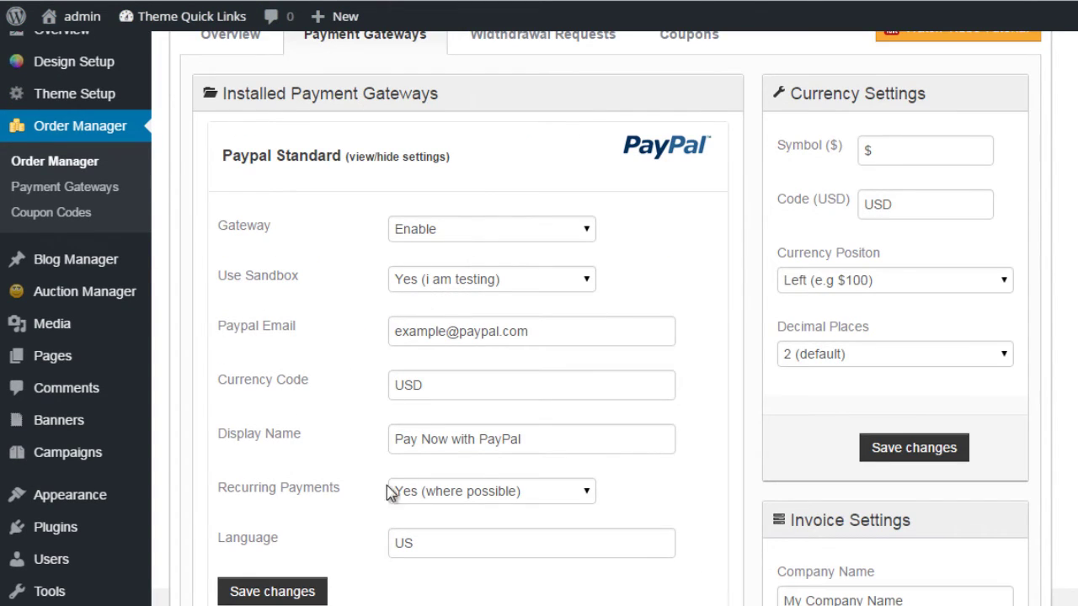
pyautogui.scroll(1, 432, 386)
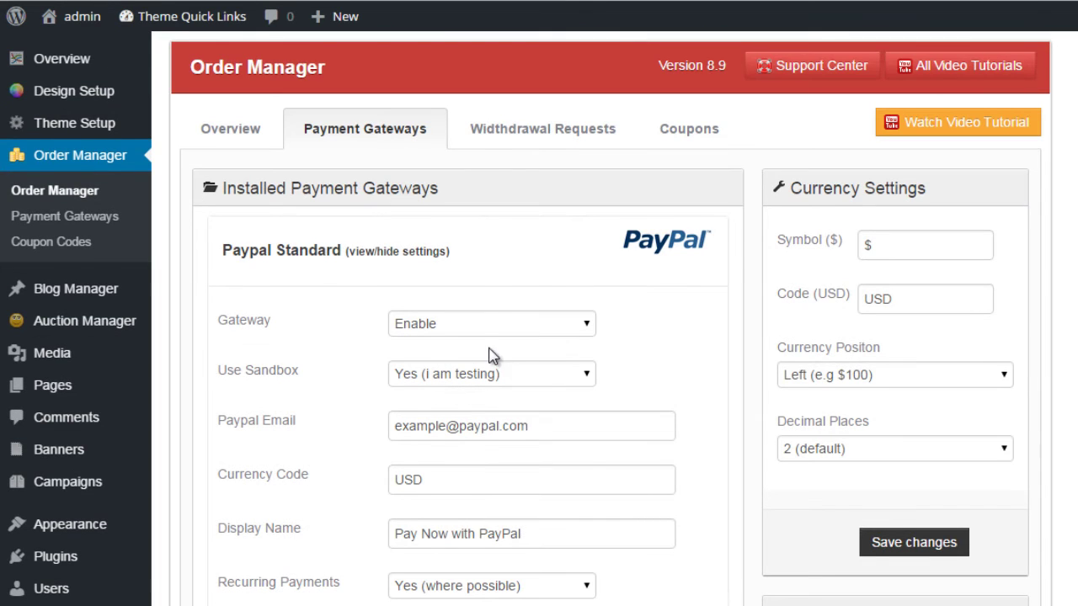
pyautogui.click(394, 250)
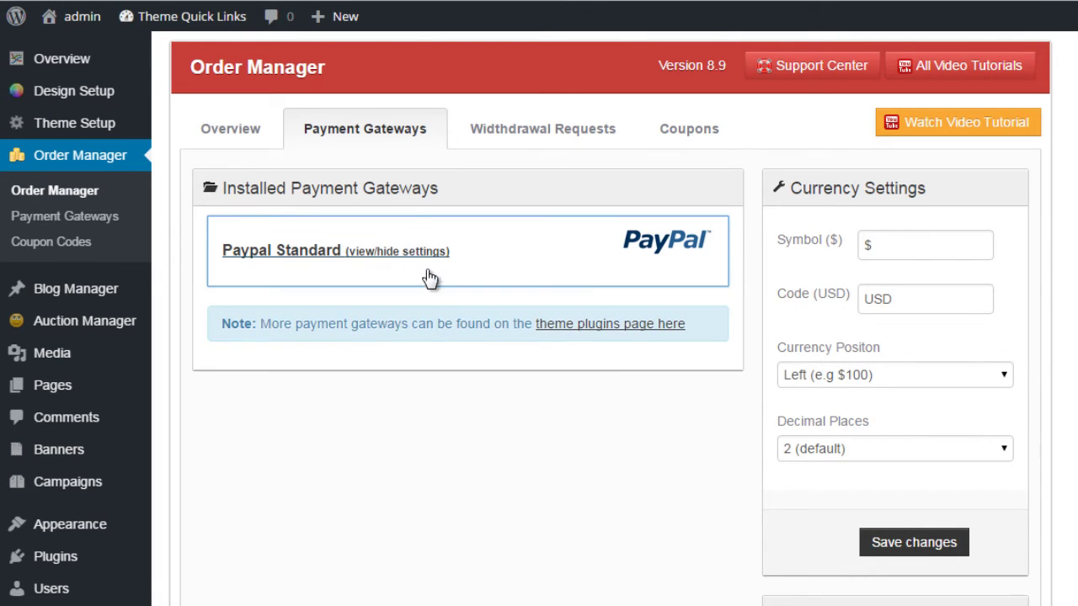
pyautogui.click(424, 277)
pyautogui.scroll(-1, 633, 368)
pyautogui.scroll(1, 659, 344)
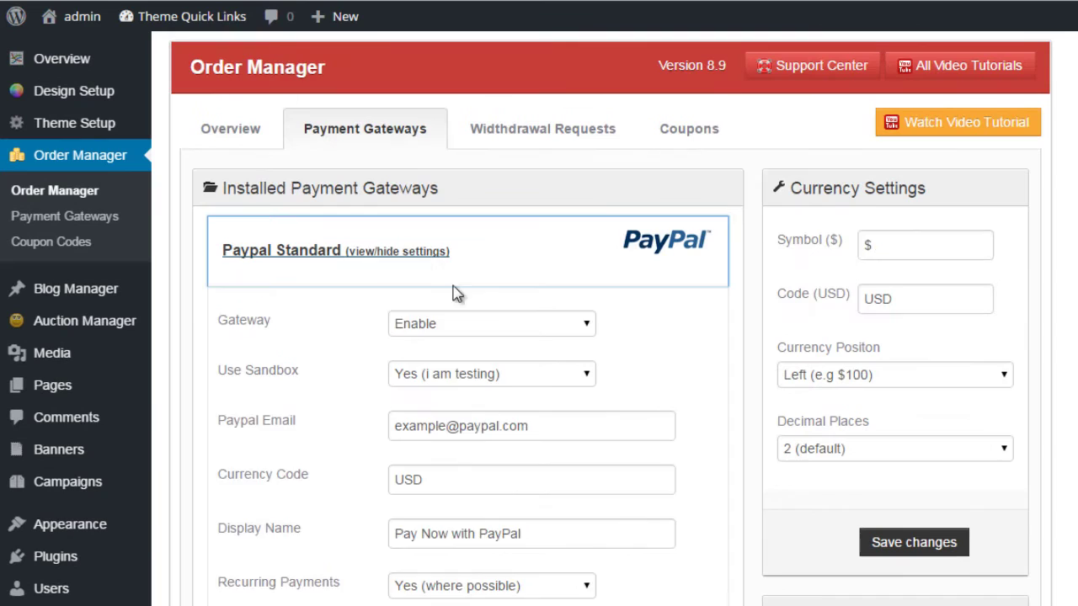
pyautogui.click(453, 285)
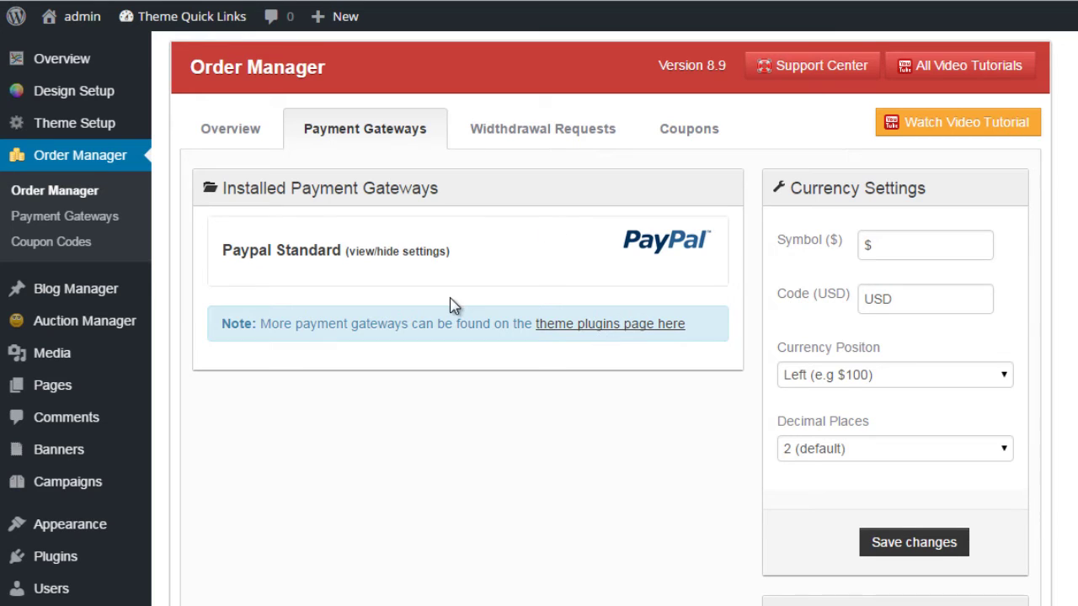
pyautogui.moveTo(104, 127)
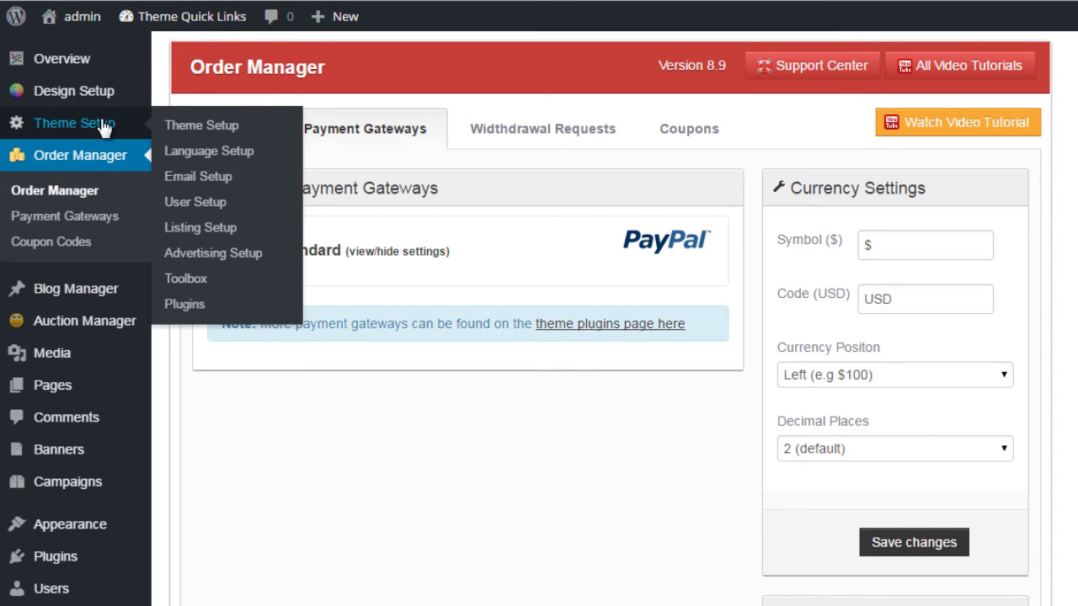
pyautogui.click(187, 305)
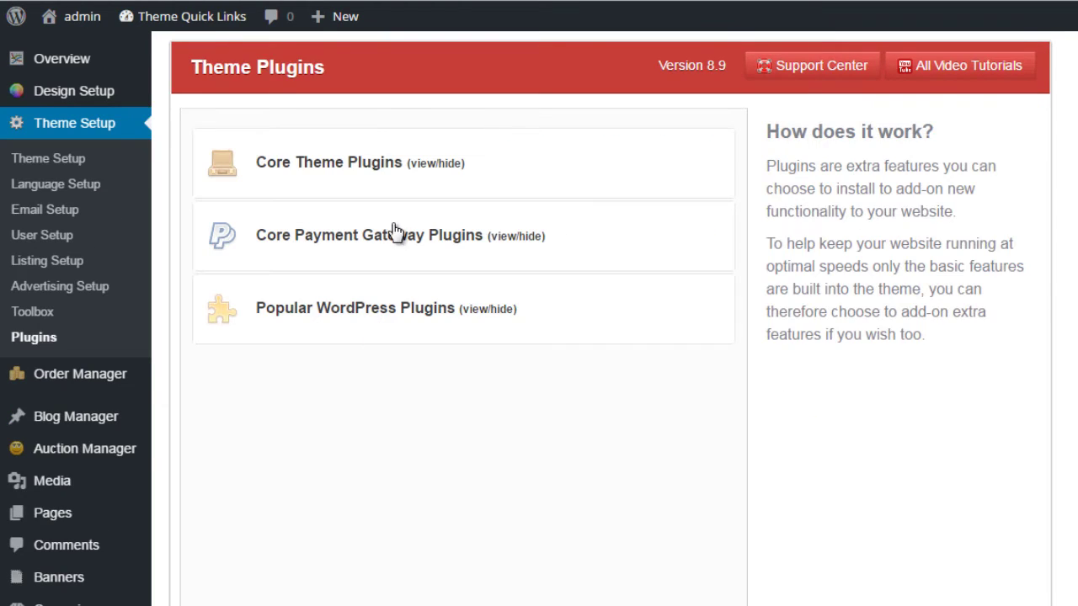
pyautogui.click(436, 246)
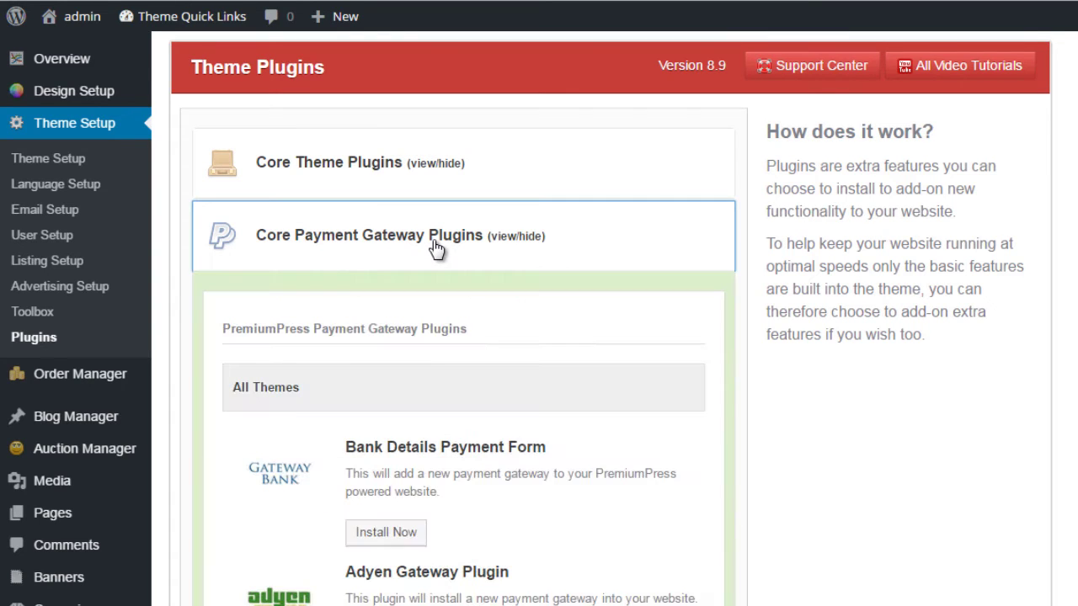
pyautogui.scroll(-7, 505, 295)
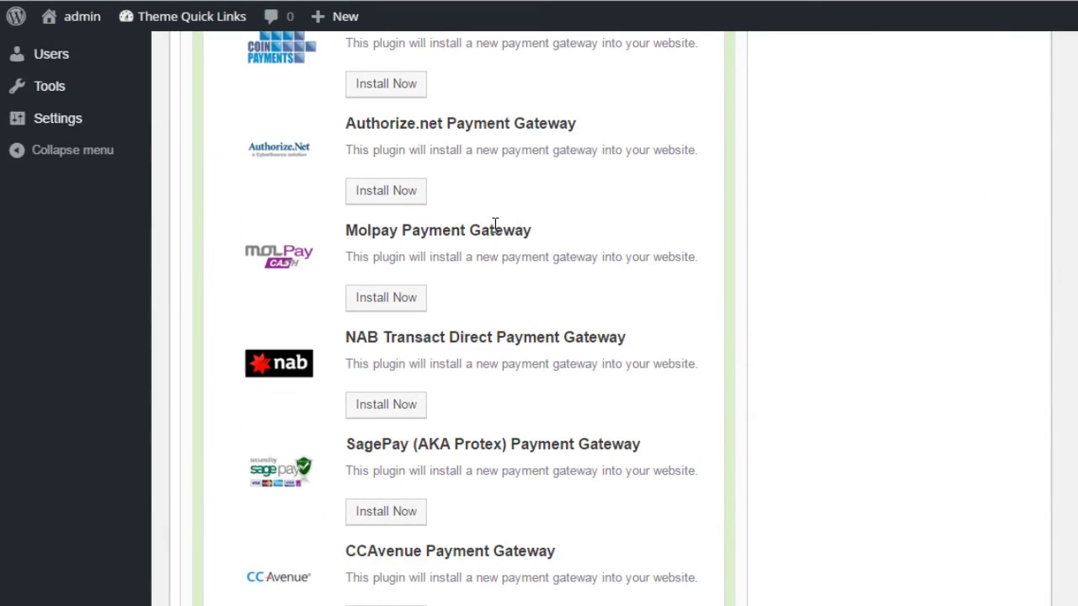
pyautogui.scroll(-10, 495, 225)
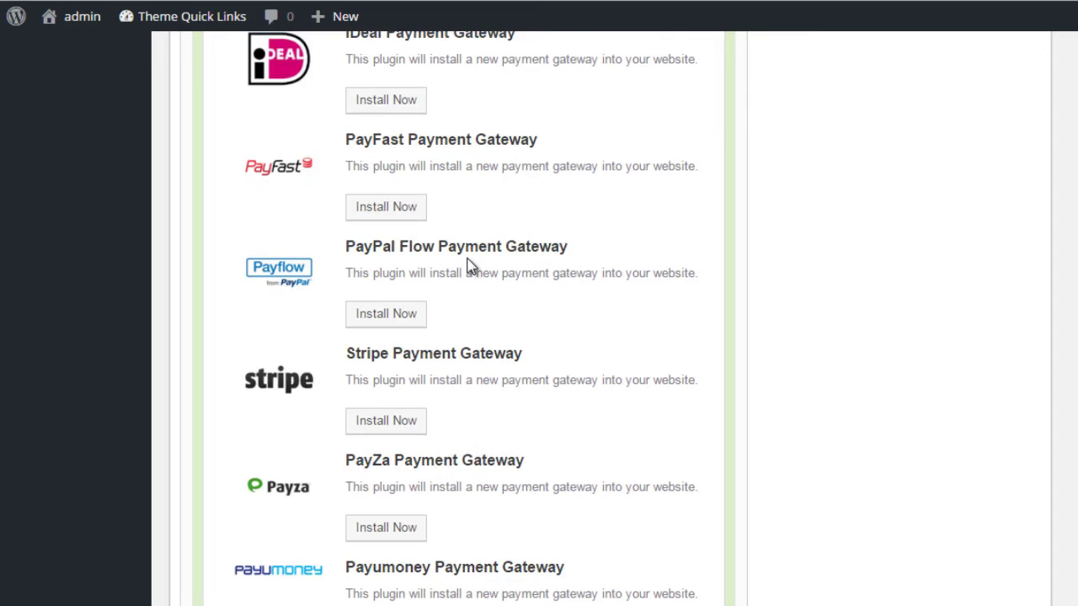
pyautogui.scroll(17, 470, 266)
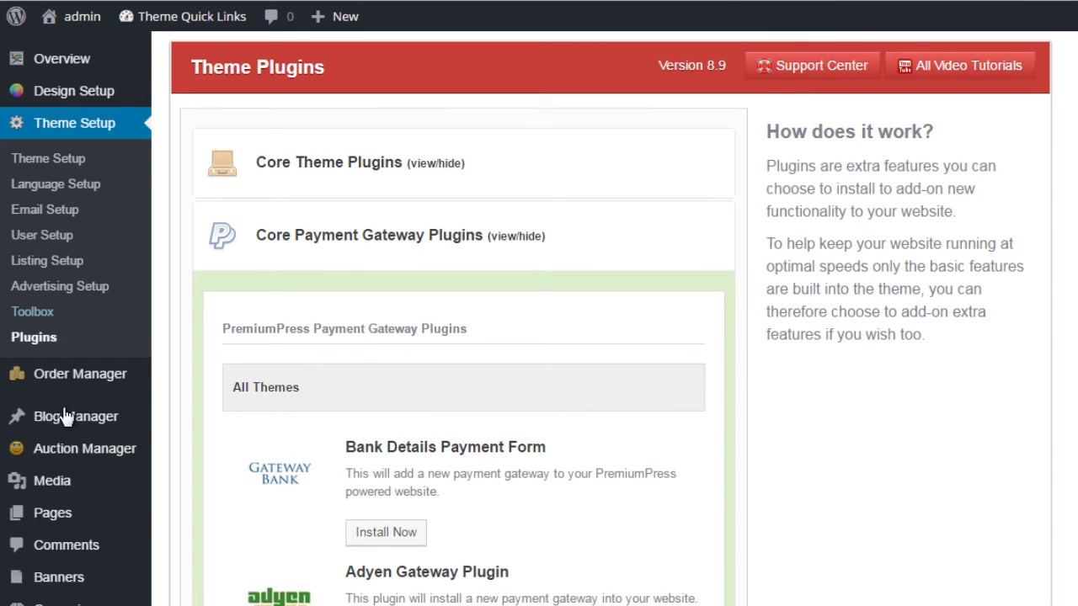
pyautogui.click(21, 377)
pyautogui.click(348, 141)
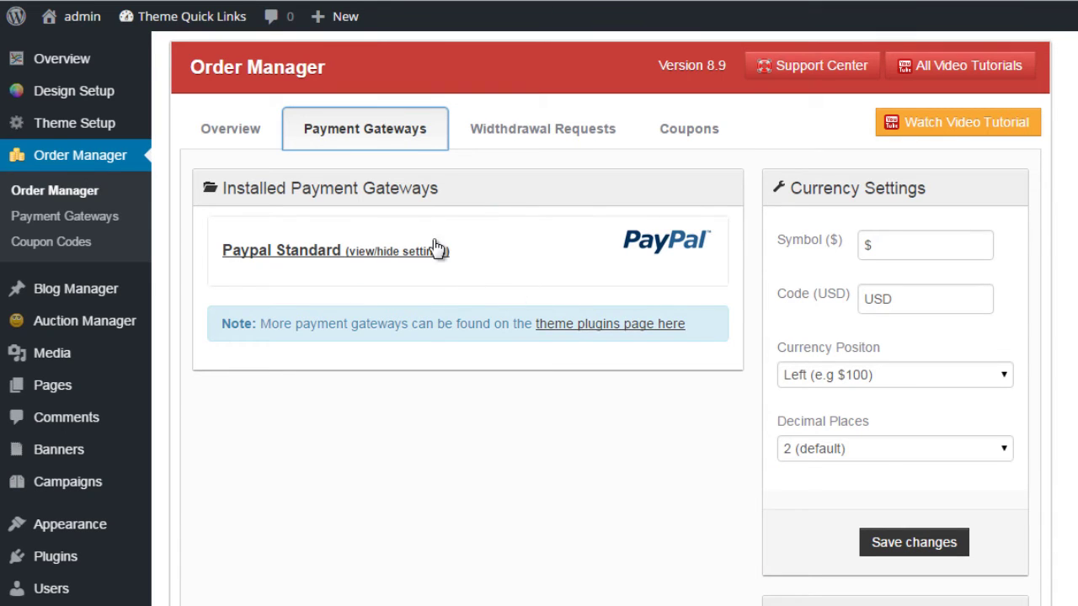
pyautogui.click(407, 258)
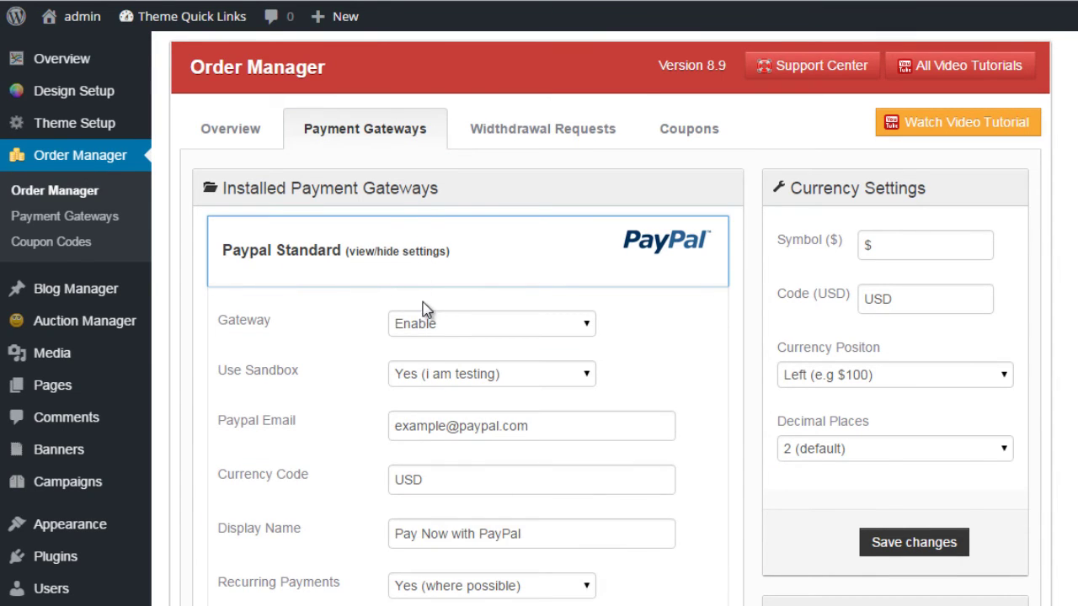
pyautogui.scroll(-2, 405, 310)
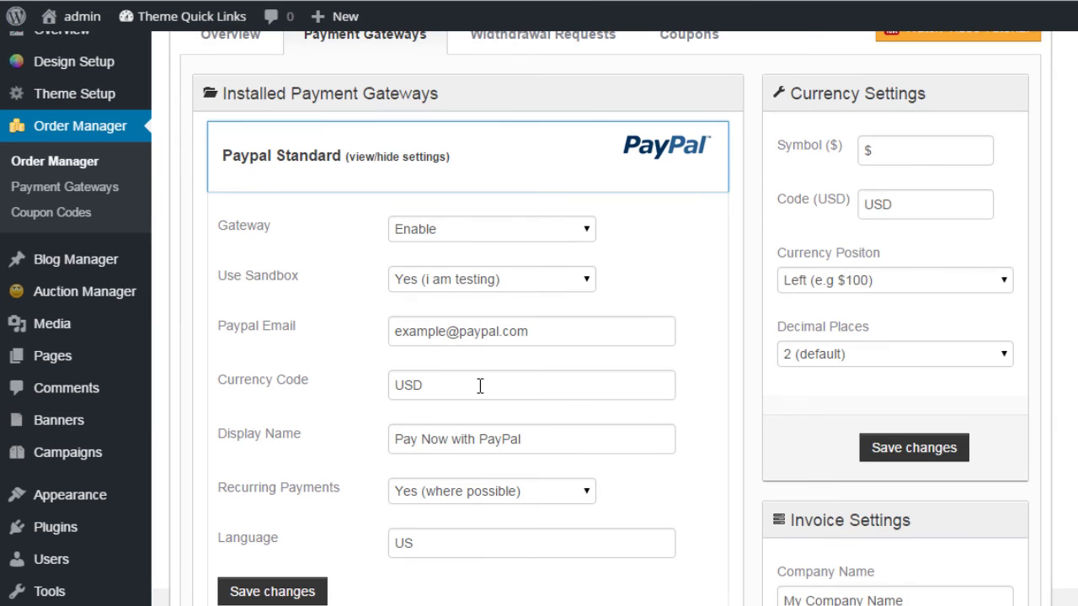
pyautogui.click(480, 386)
pyautogui.scroll(2, 424, 424)
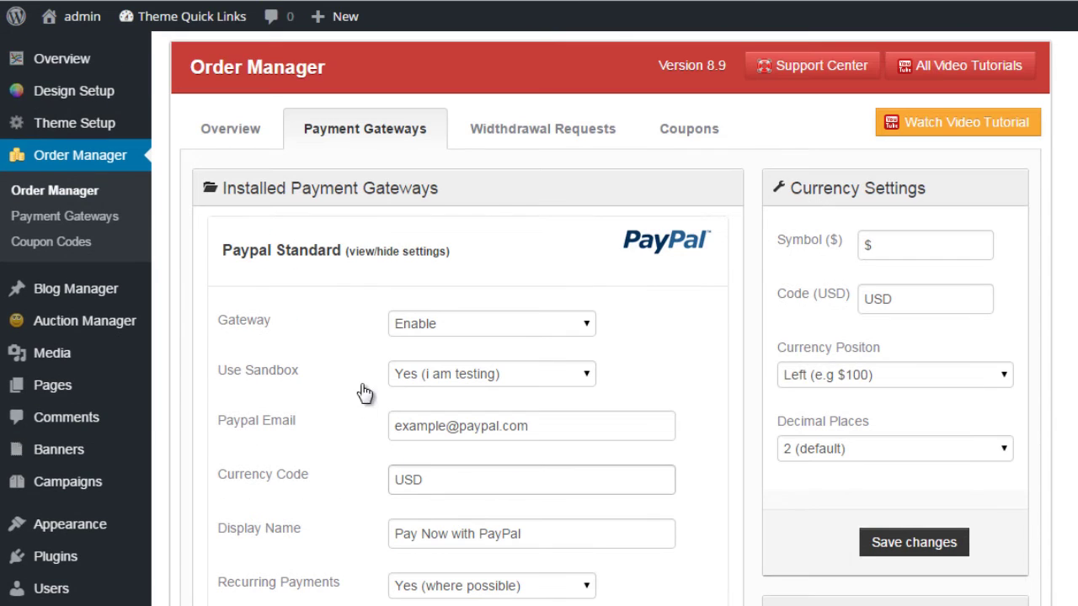
pyautogui.click(405, 258)
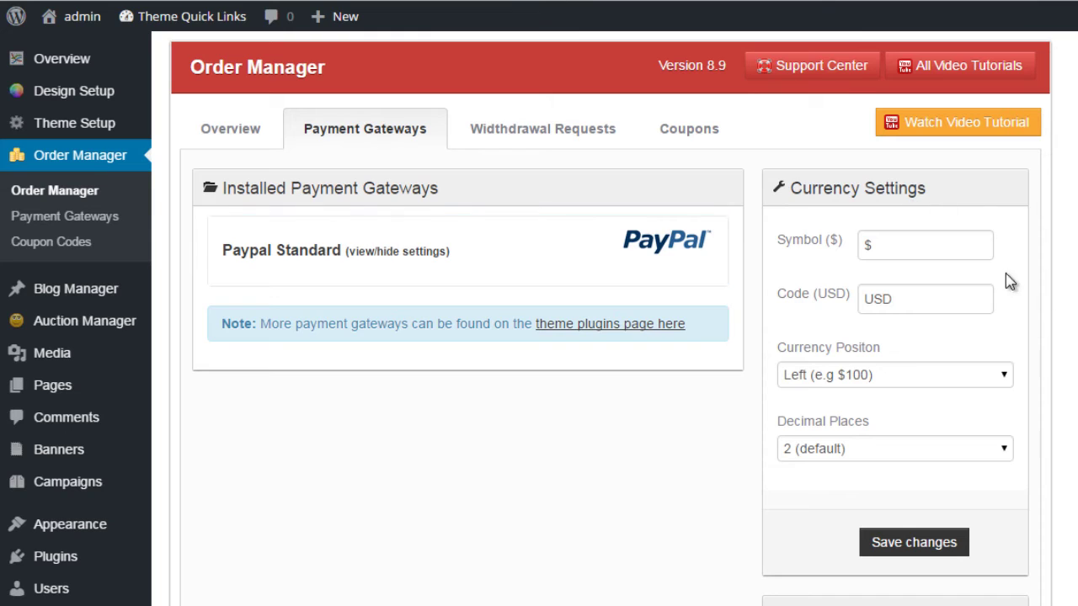
pyautogui.click(896, 254)
pyautogui.click(909, 253)
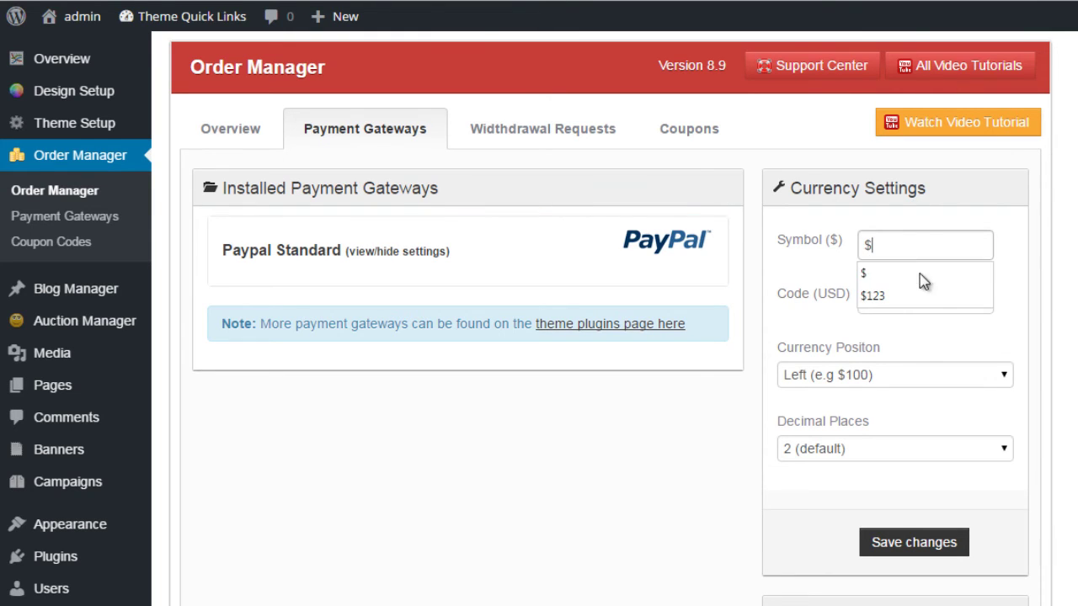
pyautogui.click(1067, 288)
pyautogui.click(949, 299)
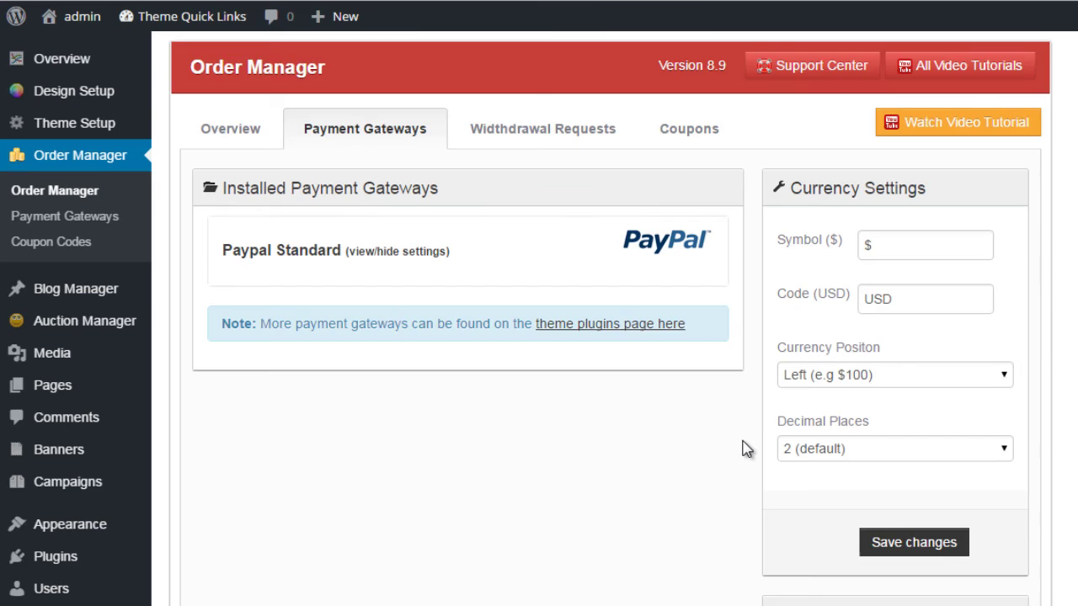
pyautogui.scroll(-5, 746, 447)
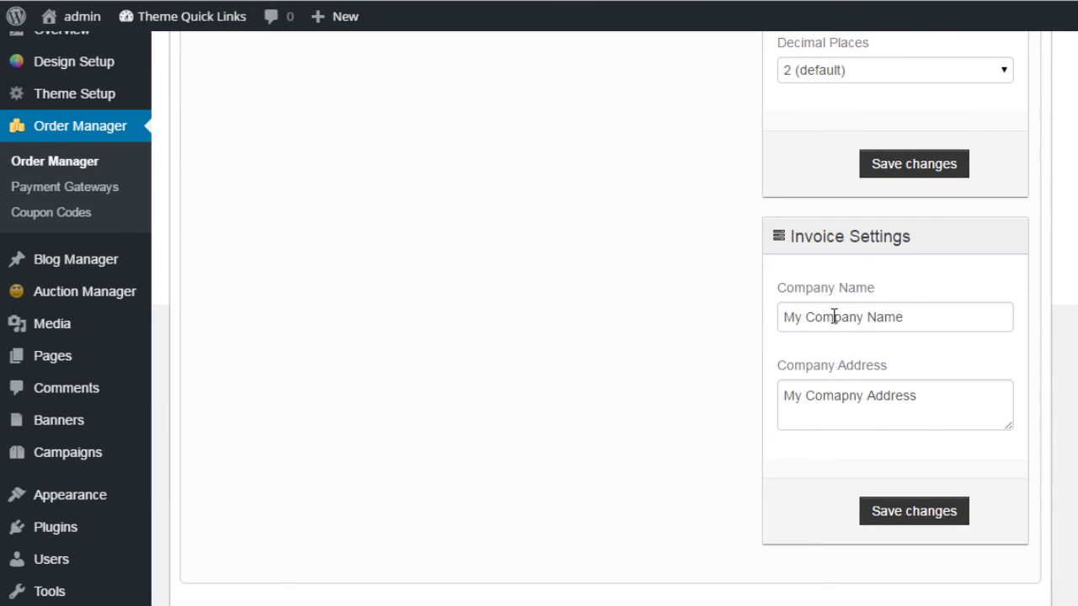
pyautogui.click(826, 317)
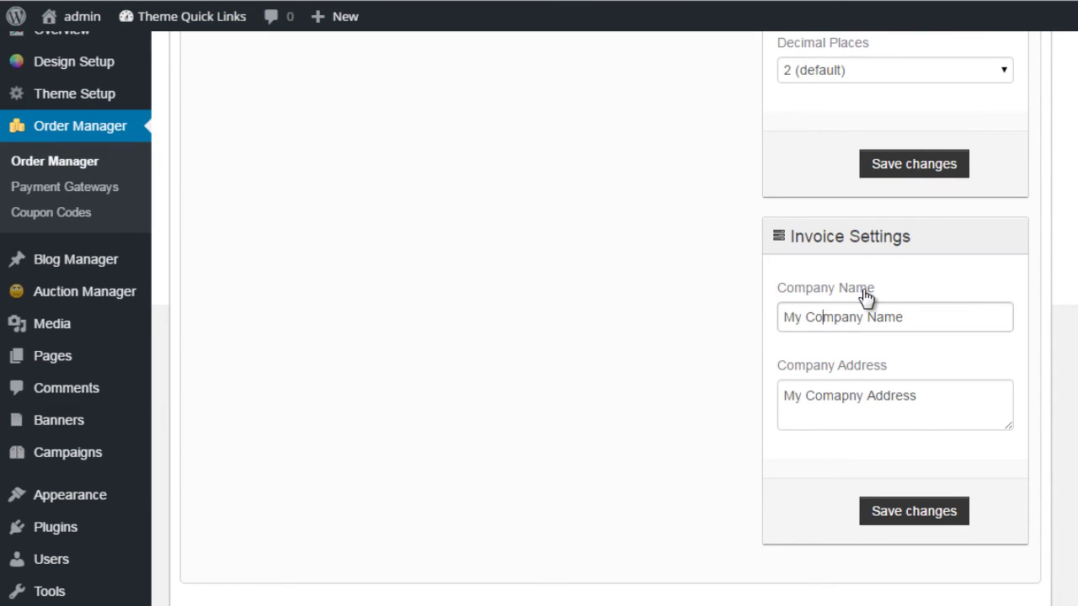
pyautogui.click(908, 419)
pyautogui.scroll(5, 903, 445)
pyautogui.scroll(-5, 821, 450)
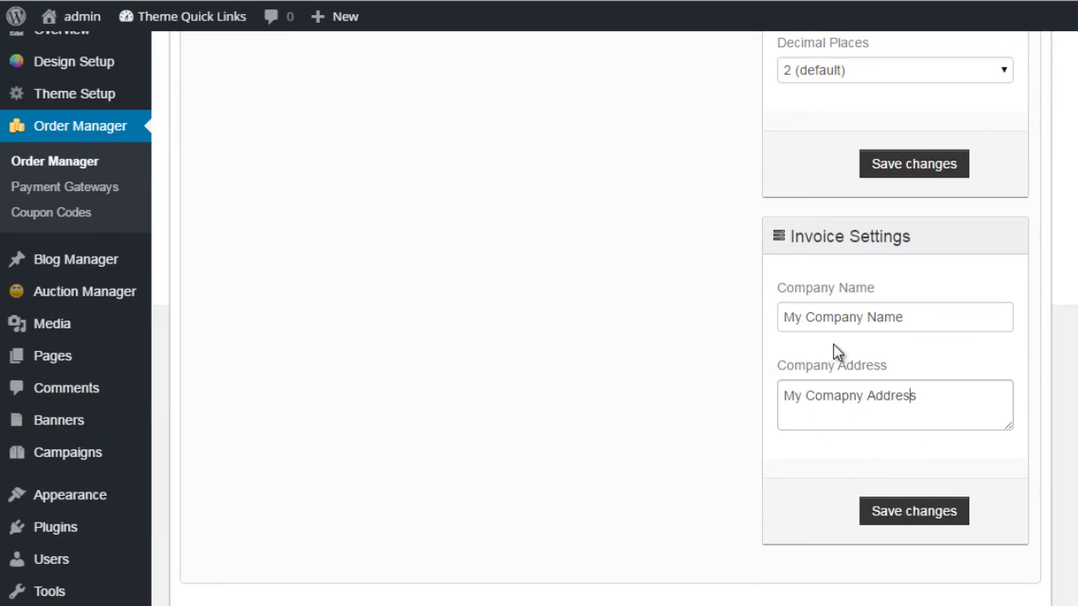
pyautogui.scroll(5, 871, 385)
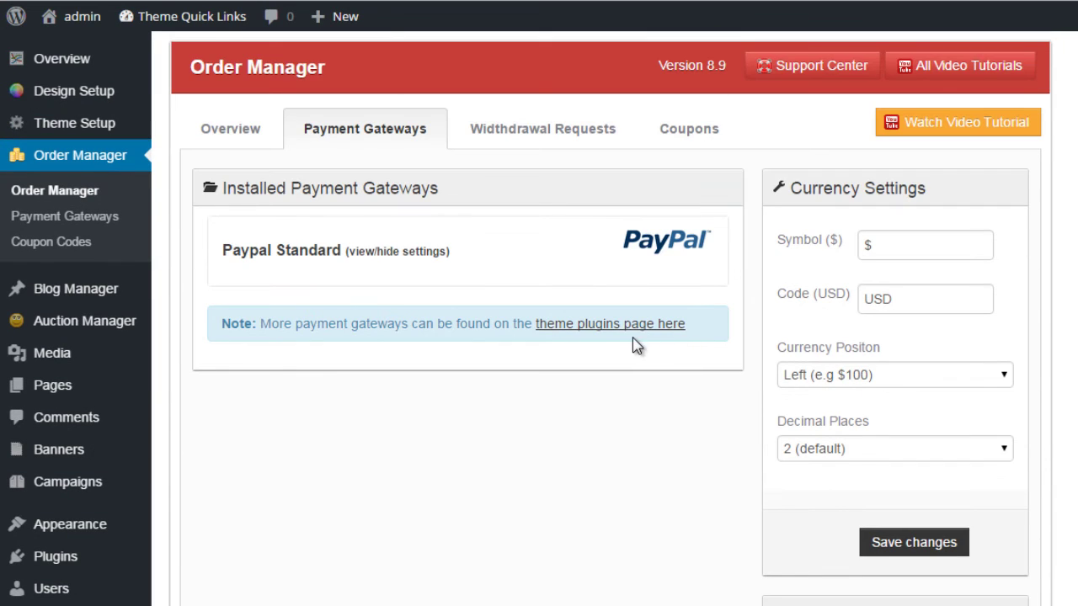
# Show the empty Withdrawal Requests table, 0 items for 2016-01-01 to 2016-01-09.
pyautogui.click(536, 134)
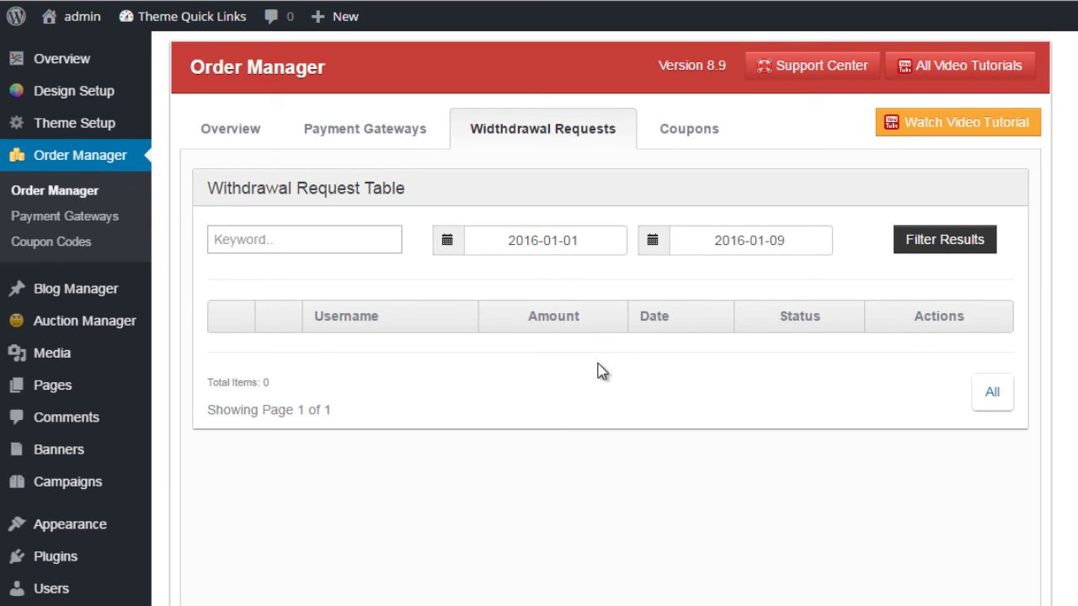
# Show the Coupons tab with the 50off 50% coupon and inspect the Bulk Import Coupons box.
pyautogui.click(680, 128)
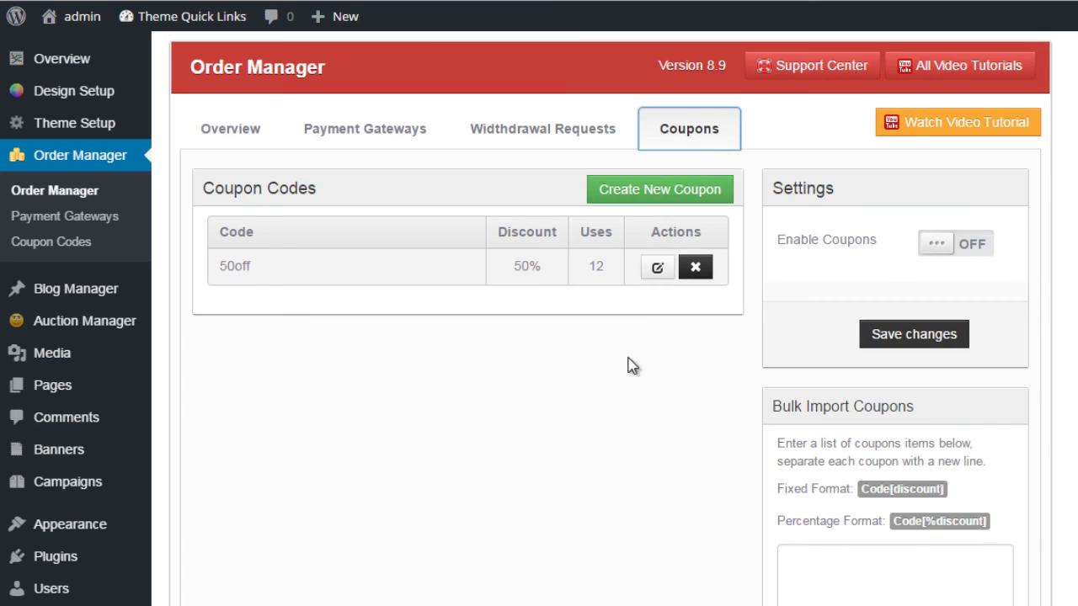
pyautogui.scroll(-2, 597, 373)
pyautogui.scroll(2, 597, 373)
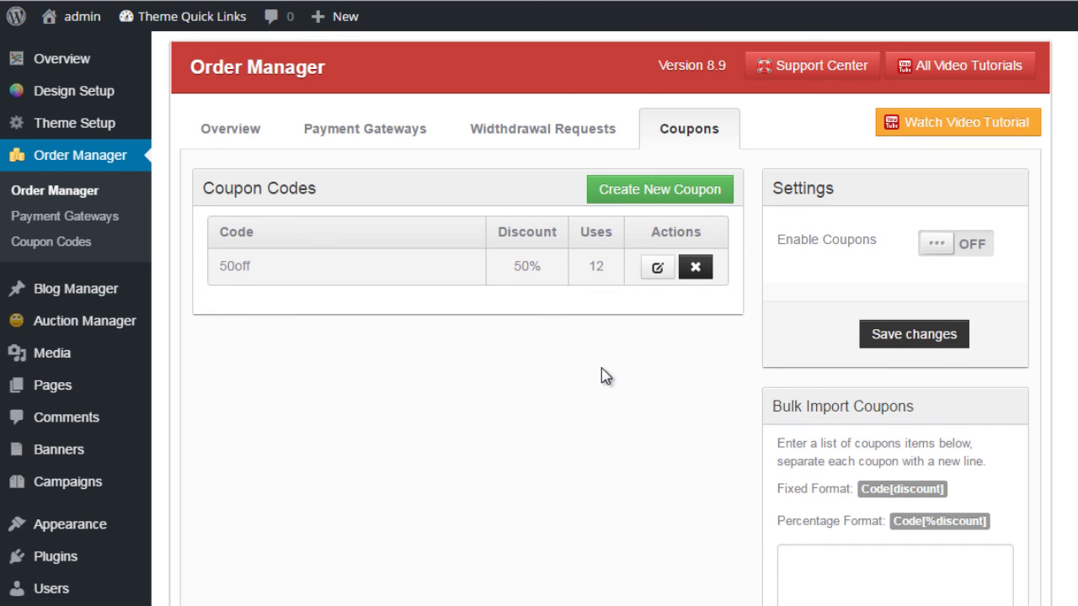
pyautogui.scroll(-4, 602, 375)
pyautogui.click(825, 357)
pyautogui.scroll(2, 986, 340)
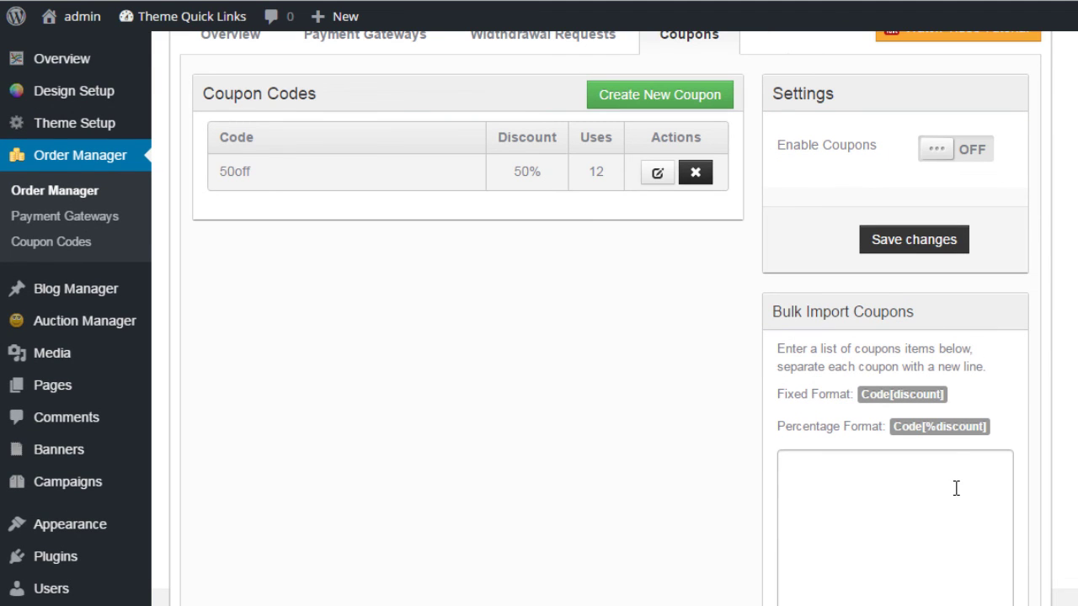
pyautogui.scroll(1, 943, 509)
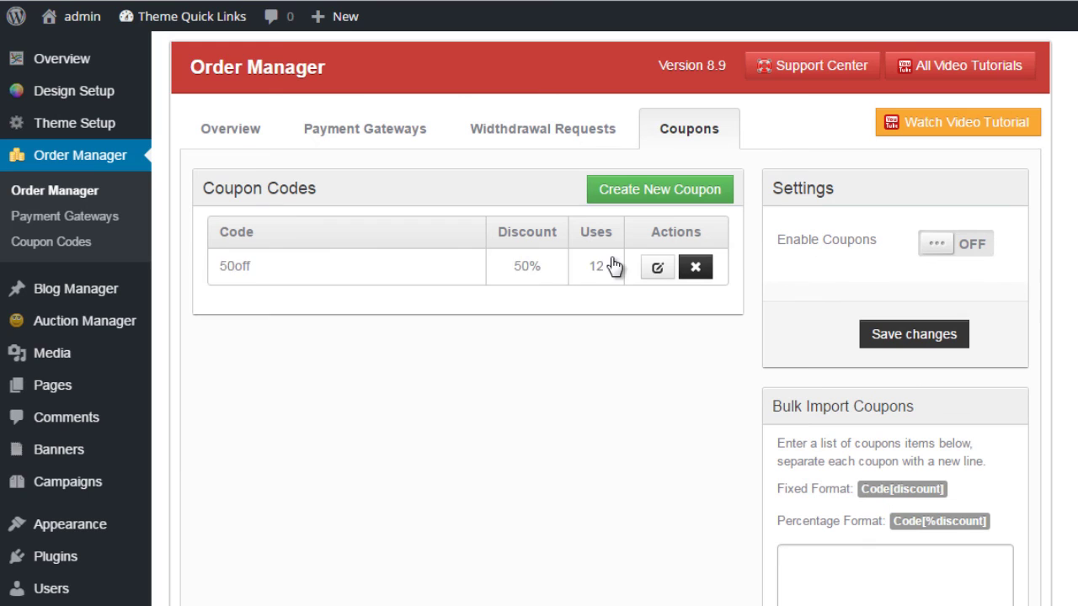